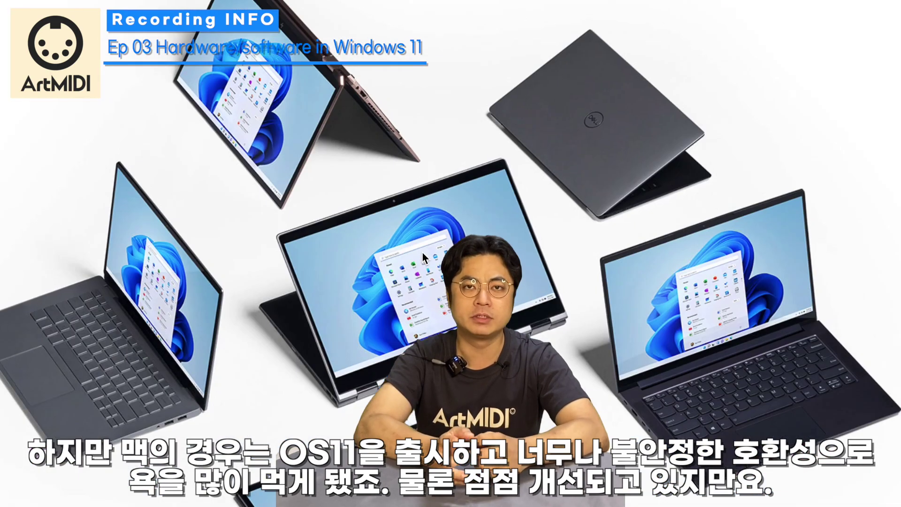
Look through the Windows 11 product page down to the questions on upgrading and hardware requirements.
scroll(421, 252, "down", 13)
scroll(422, 252, "down", 20)
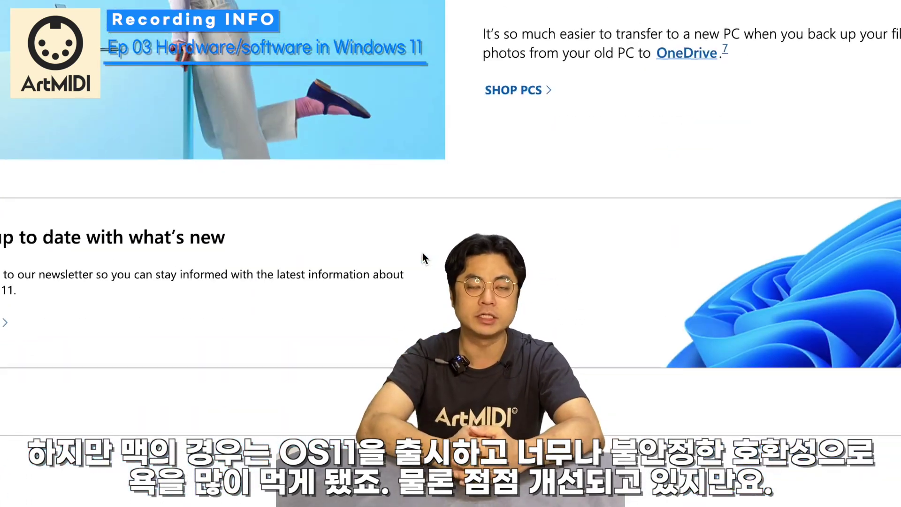
scroll(422, 258, "down", 8)
scroll(424, 258, "down", 3)
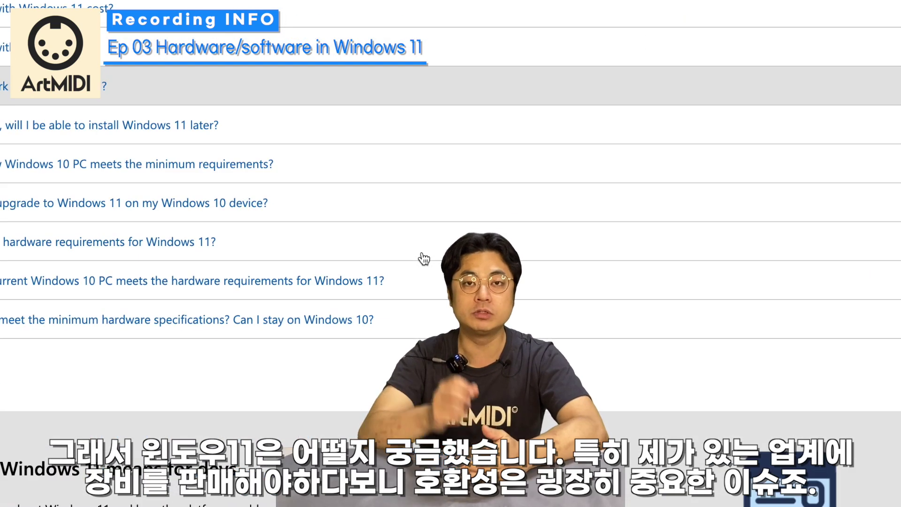
scroll(424, 258, "down", 10)
scroll(421, 251, "up", 3)
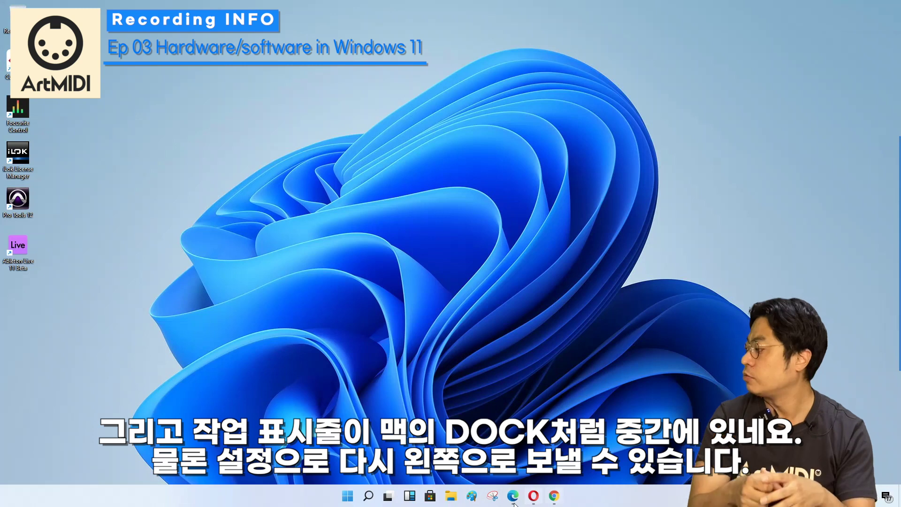
Open the taskbar settings from the desktop and set the taskbar alignment to Left.
right_click(615, 492)
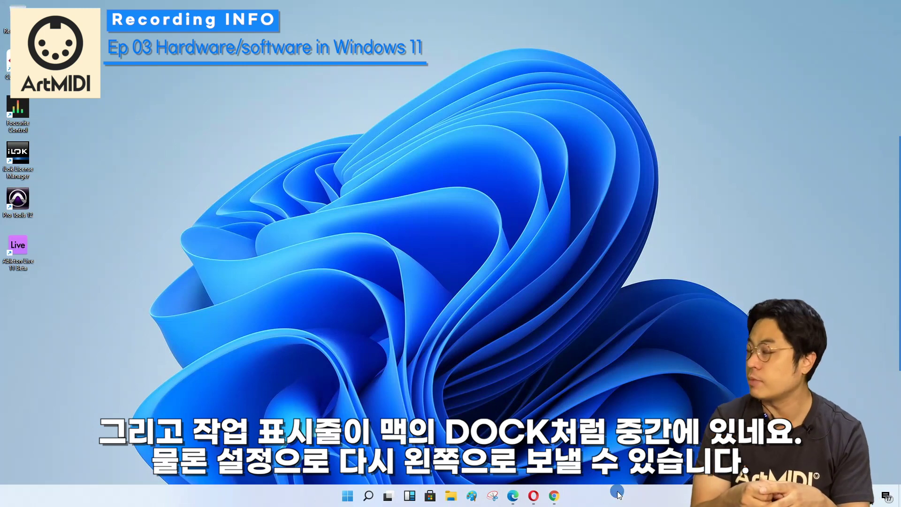
left_click(618, 491)
left_click(414, 107)
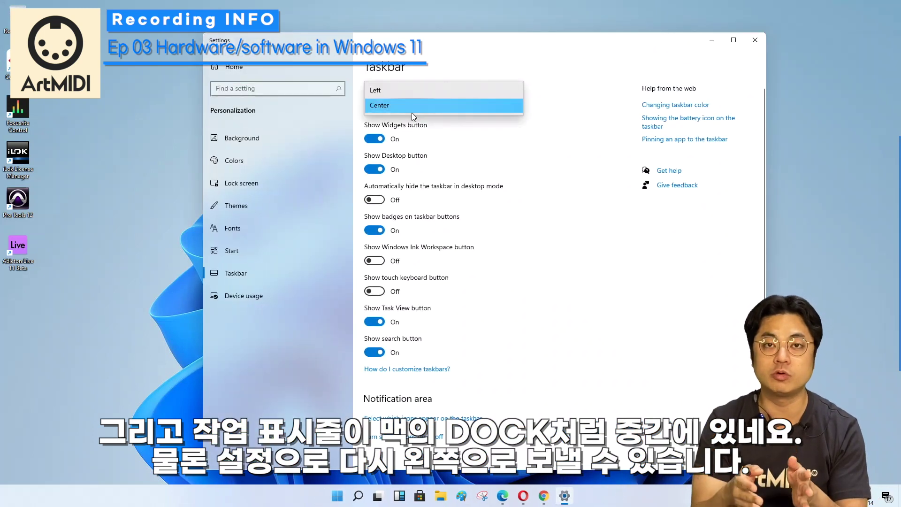
left_click(411, 91)
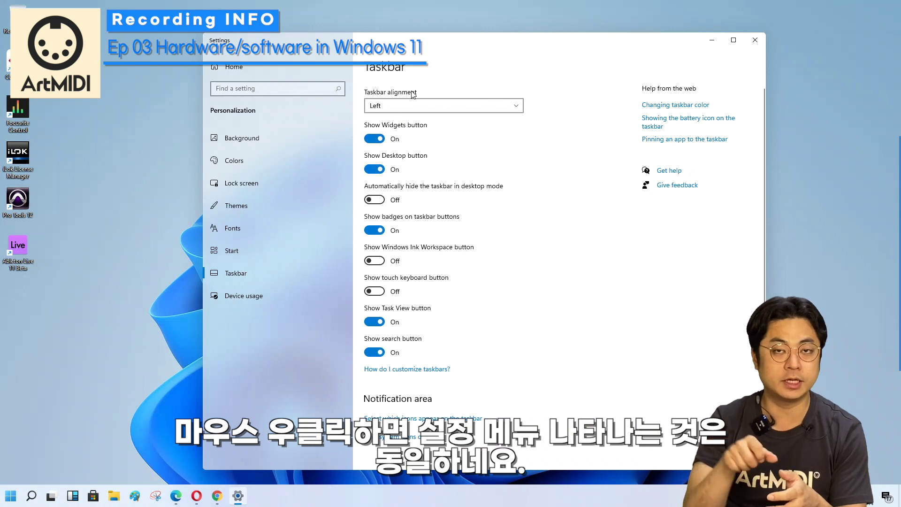
left_click(427, 104)
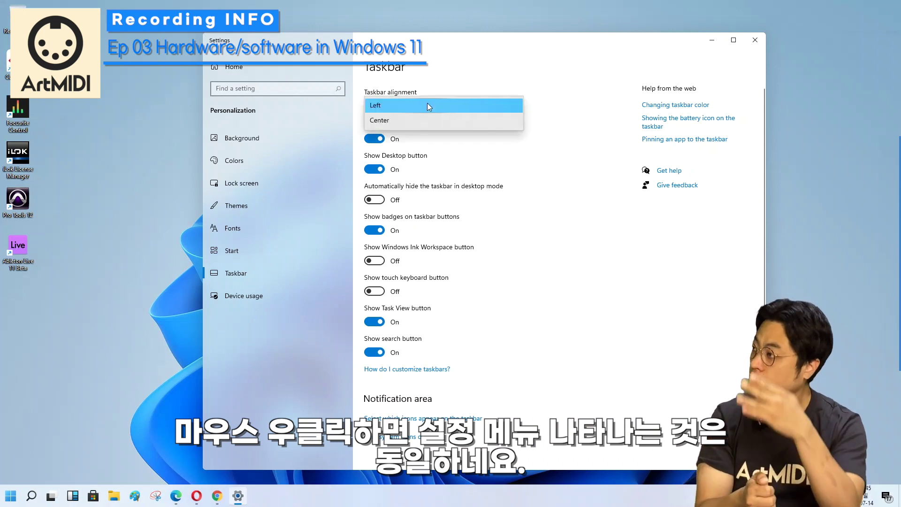
left_click(427, 105)
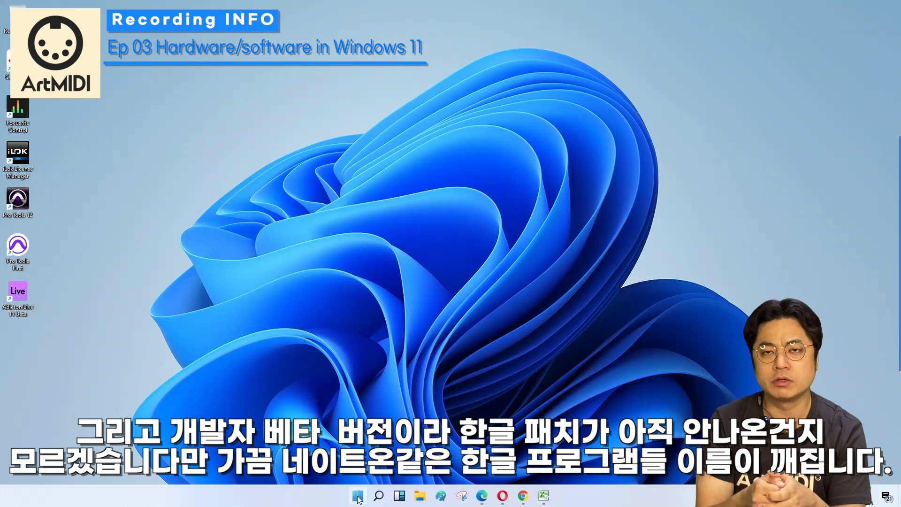
Open the Apps & features settings and look through the list of installed apps.
right_click(358, 497)
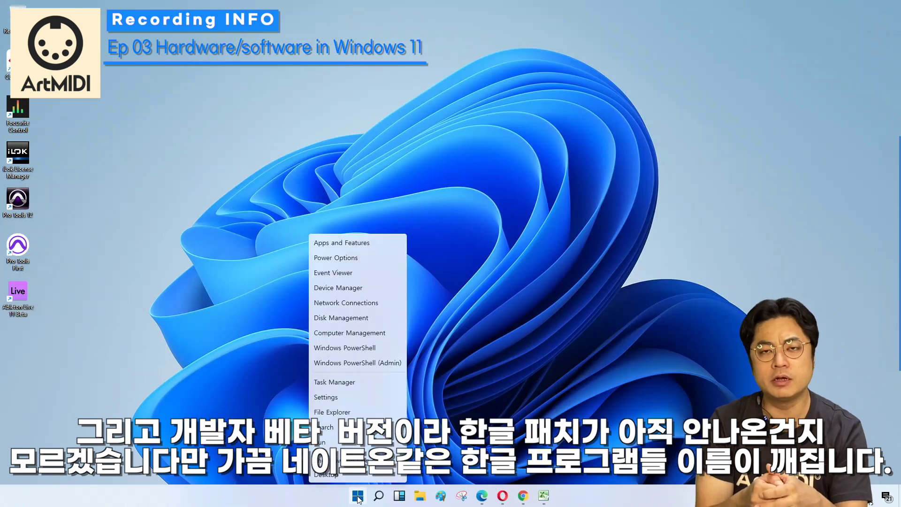
left_click(363, 243)
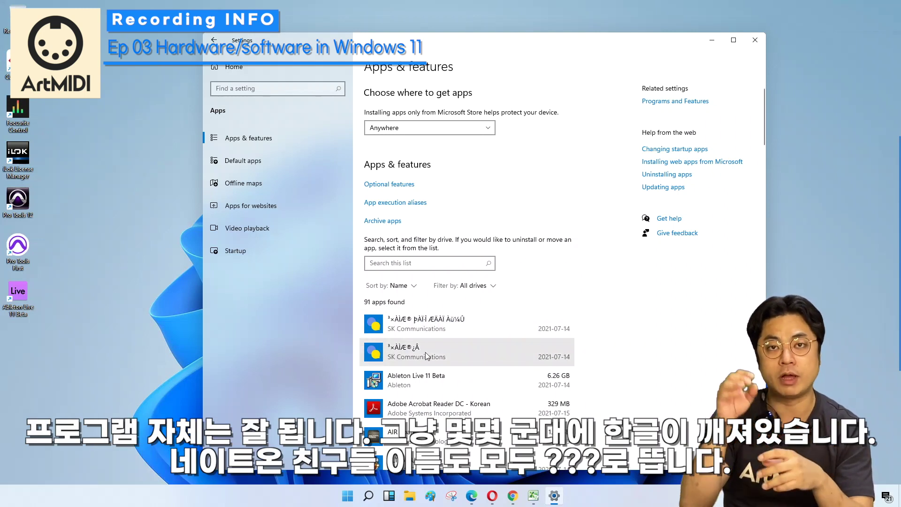
scroll(481, 347, "down", 4)
scroll(484, 341, "down", 8)
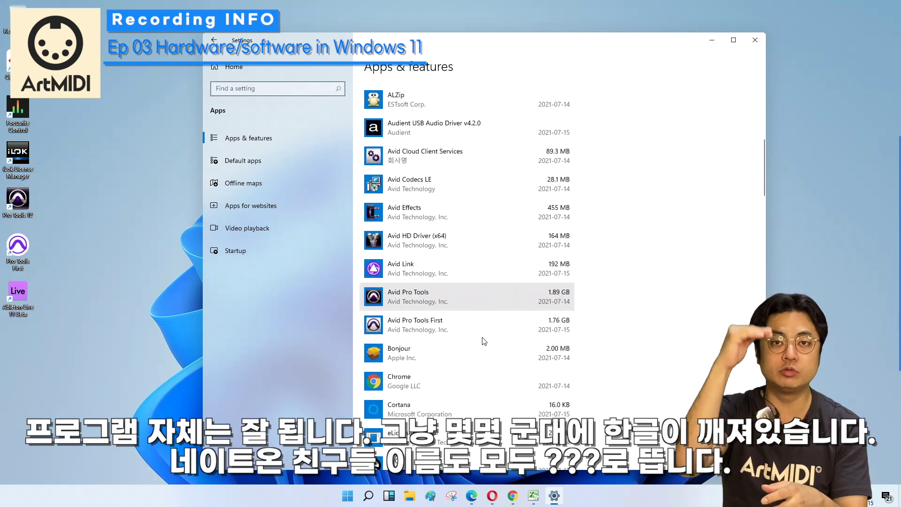
Look through the Default apps, Offline maps, Apps for websites and Video playback settings pages.
left_click(243, 158)
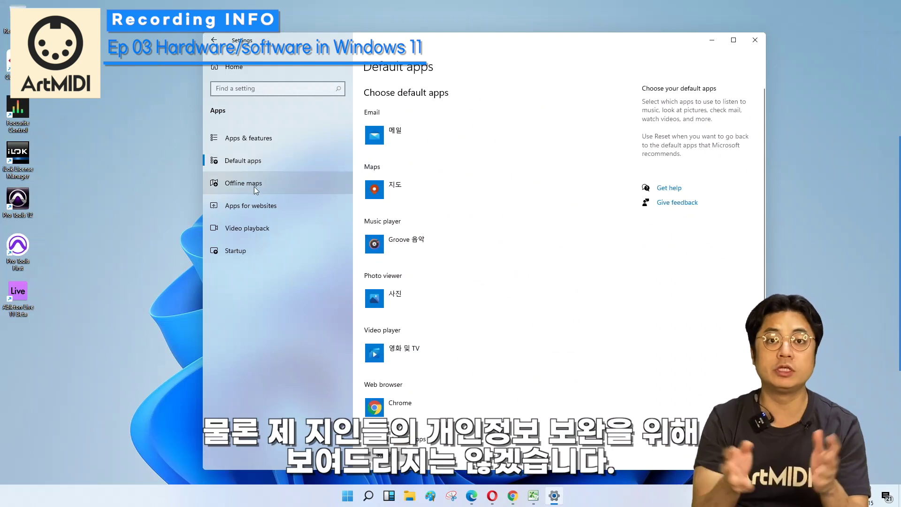
left_click(257, 184)
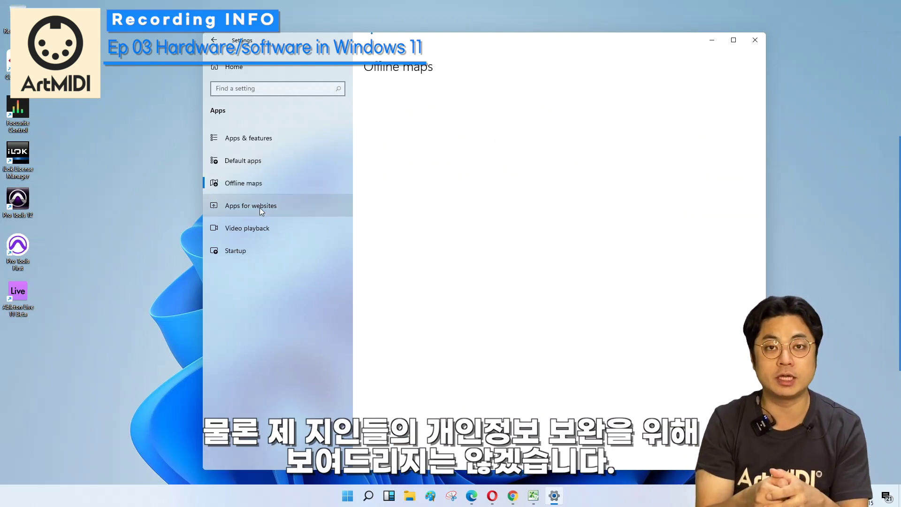
left_click(260, 207)
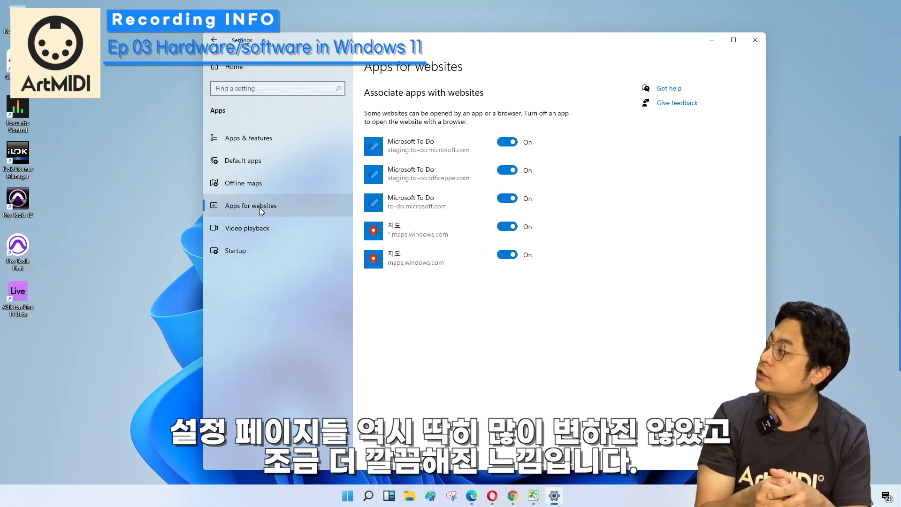
left_click(269, 230)
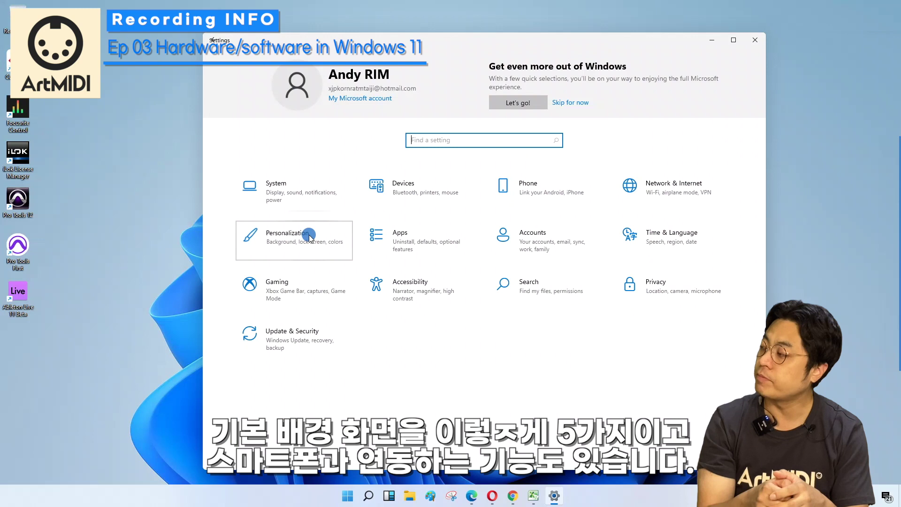
Try out the built-in desktop background pictures in the Personalization settings and return to the blue bloom picture.
left_click(310, 236)
left_click(383, 263)
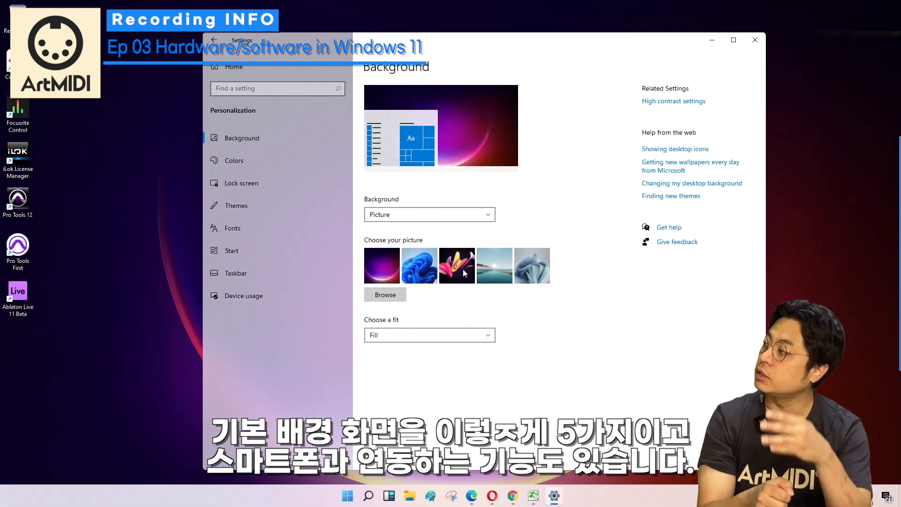
left_click_drag(317, 39, 573, 30)
left_click(750, 257)
left_click(791, 258)
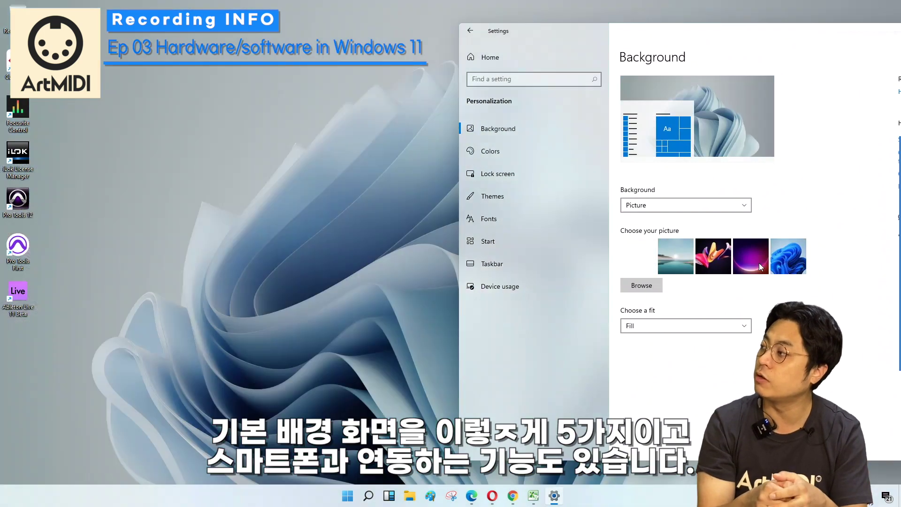
left_click(790, 262)
left_click_drag(734, 36, 406, 34)
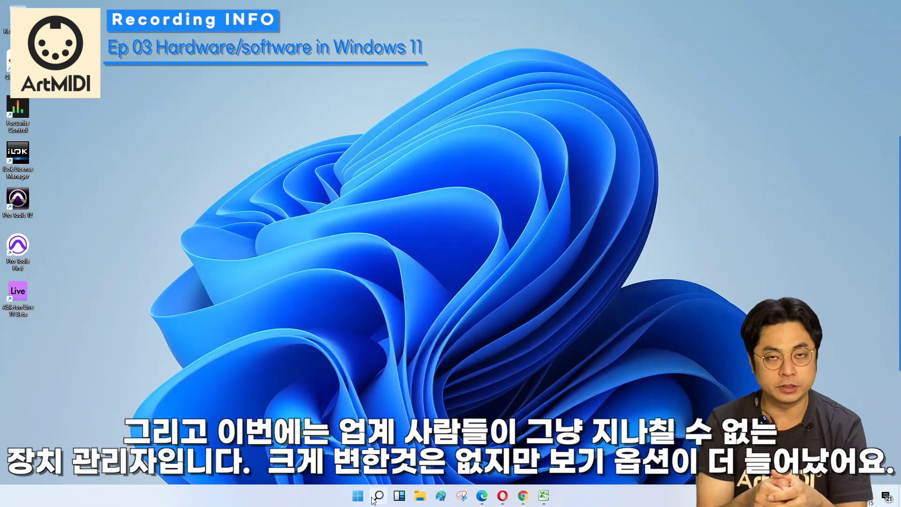
Open Device Manager, move its window toward the middle of the desktop and list the devices by connection.
right_click(358, 497)
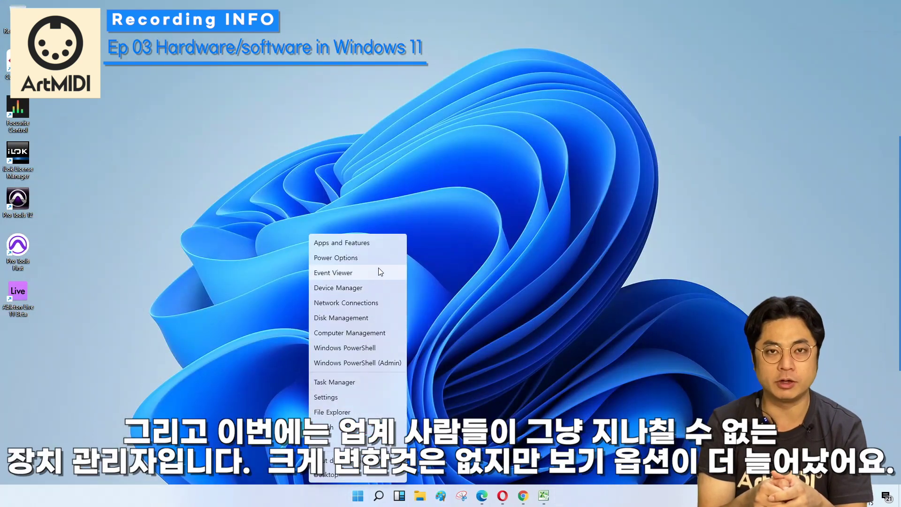
left_click(379, 284)
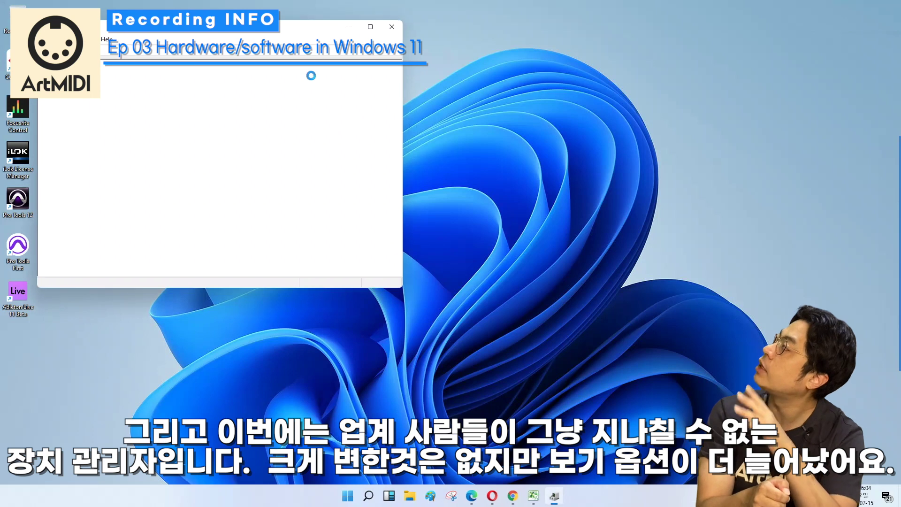
left_click_drag(283, 38, 442, 88)
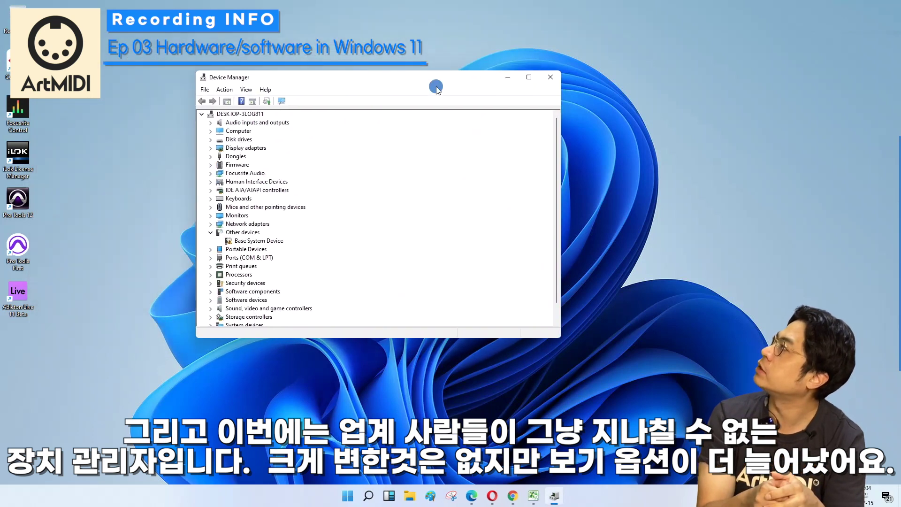
left_click(246, 89)
left_click(274, 113)
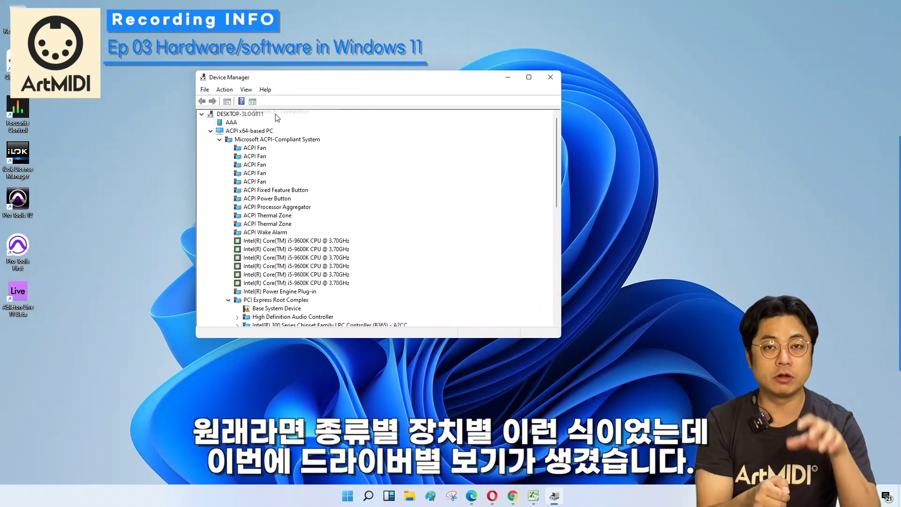
Switch Device Manager to Drivers by device and inspect the entries under Audio inputs and outputs.
left_click(246, 90)
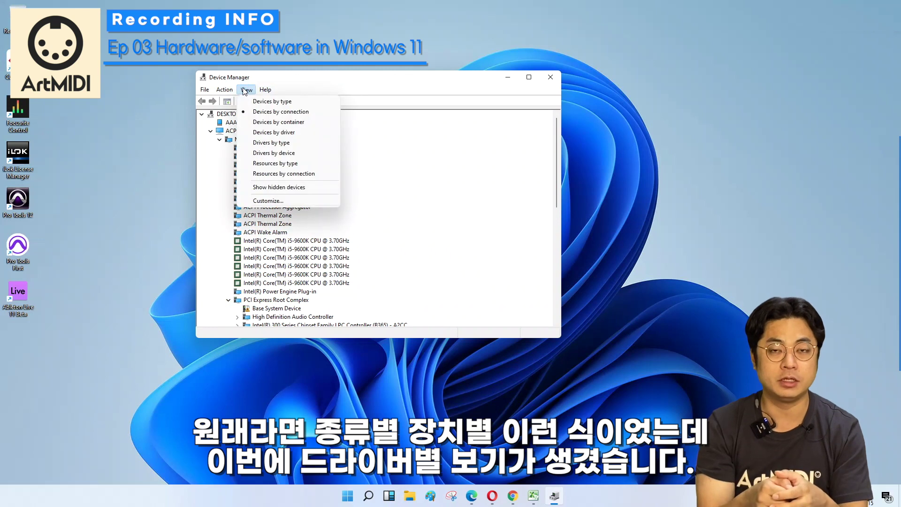
left_click(296, 153)
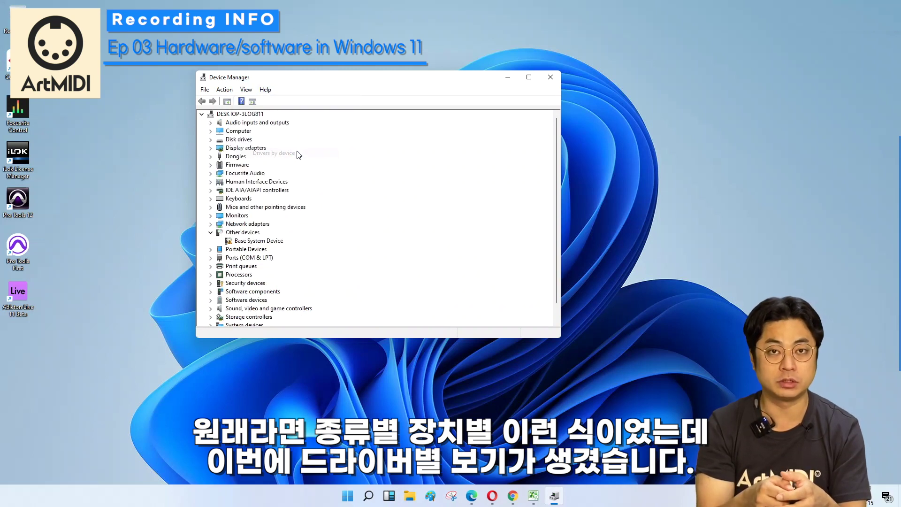
left_click(211, 123)
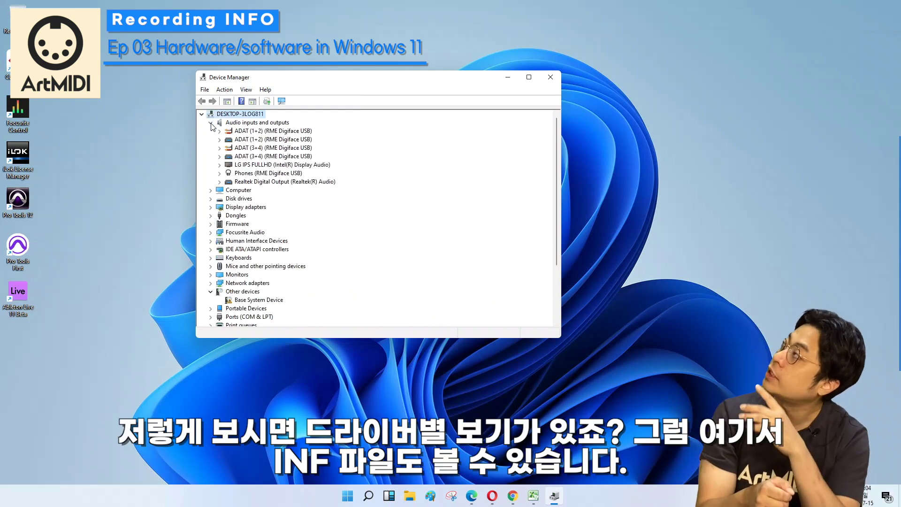
left_click(210, 123)
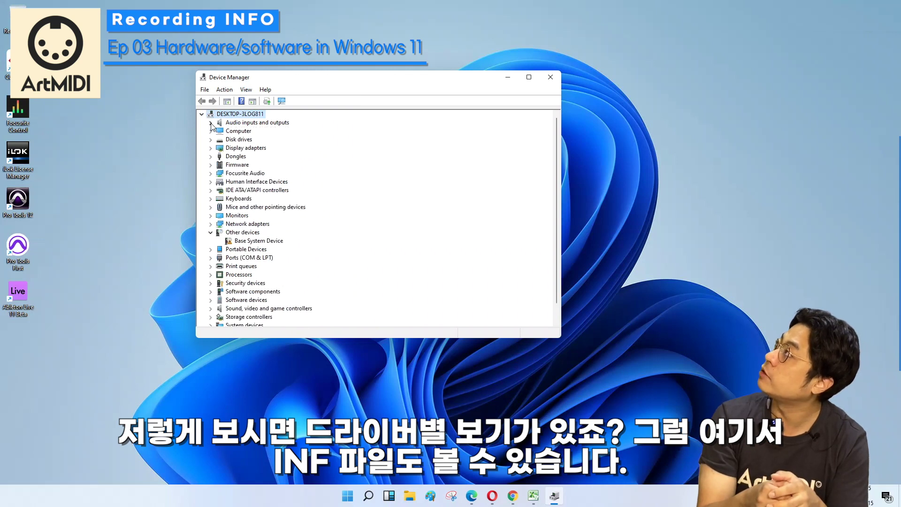
Switch to Drivers by type and inspect the INF files under Audient USB 2.0 Audio Devices and Audio inputs and outputs.
left_click(246, 89)
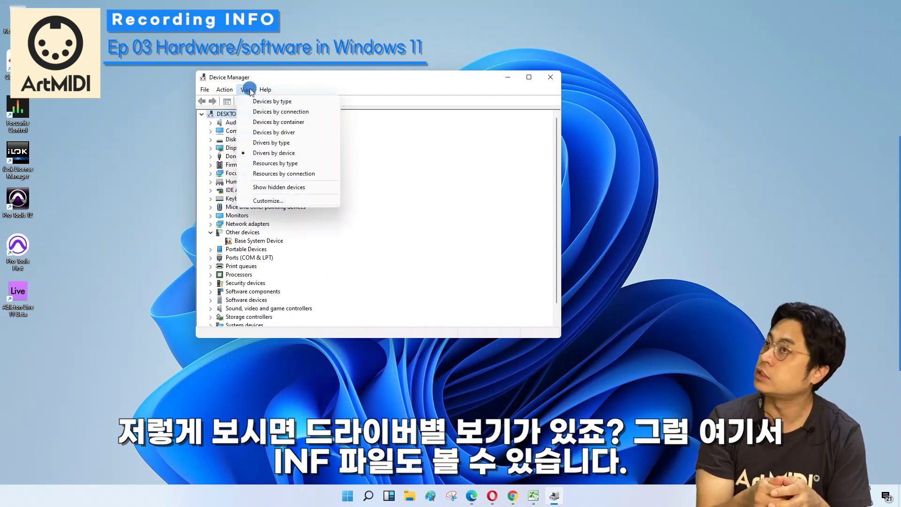
left_click(296, 143)
left_click(210, 123)
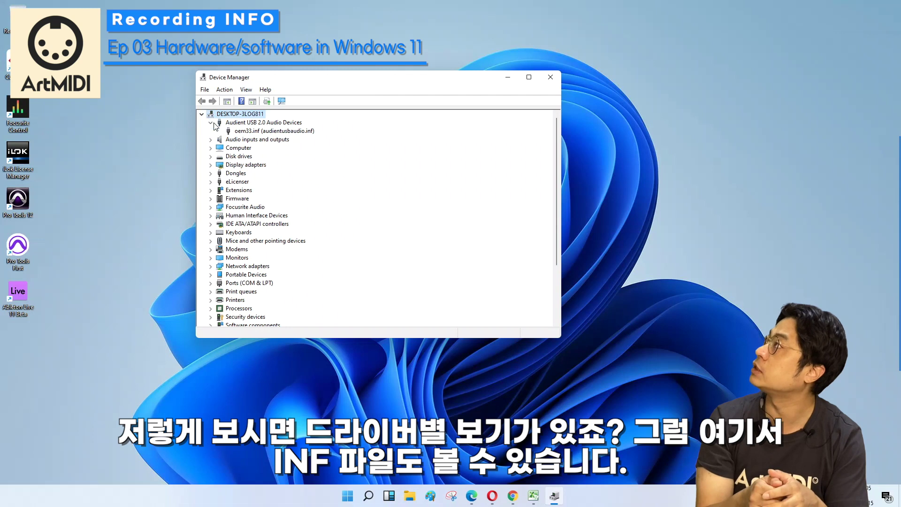
left_click(212, 124)
left_click(213, 132)
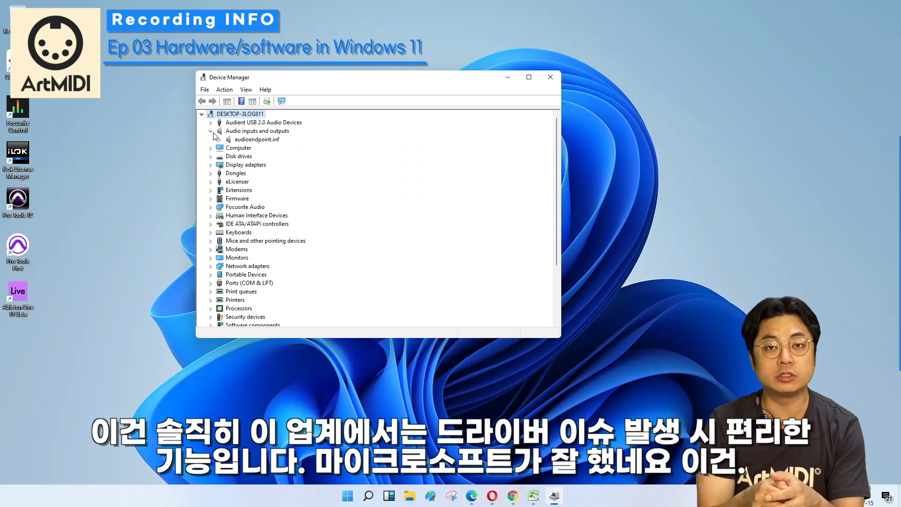
left_click(213, 132)
Inspect the driver files under Disk drives and eLicenser, and check which view options Device Manager offers.
left_click(214, 150)
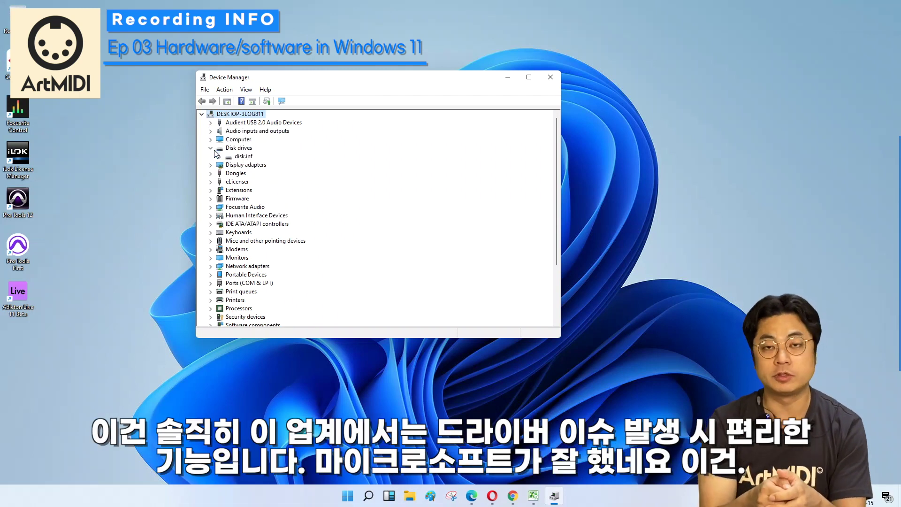
left_click(213, 149)
left_click(212, 175)
left_click(212, 174)
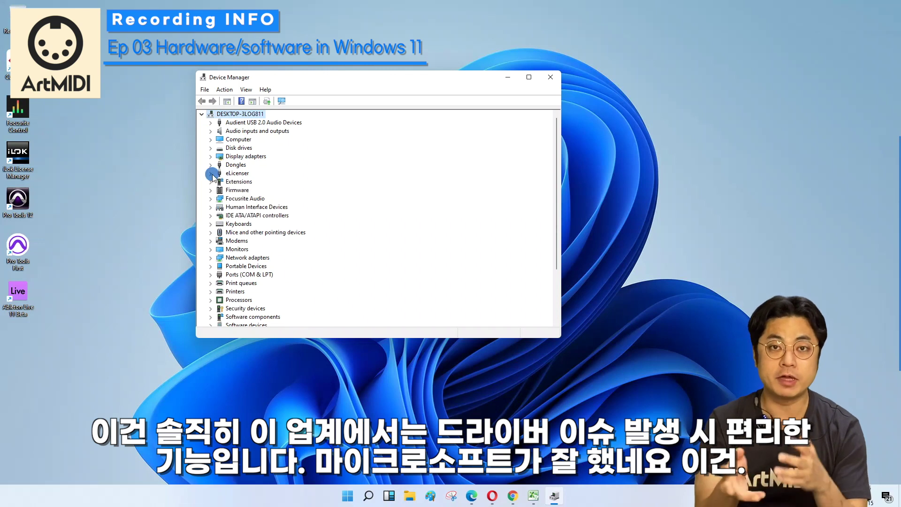
left_click(246, 89)
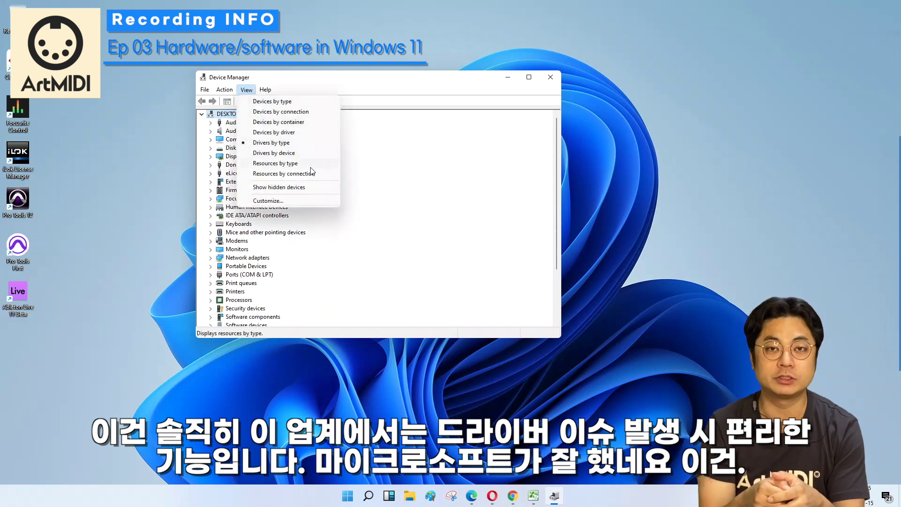
View the widgets board, close it and open the notification list.
left_click(399, 497)
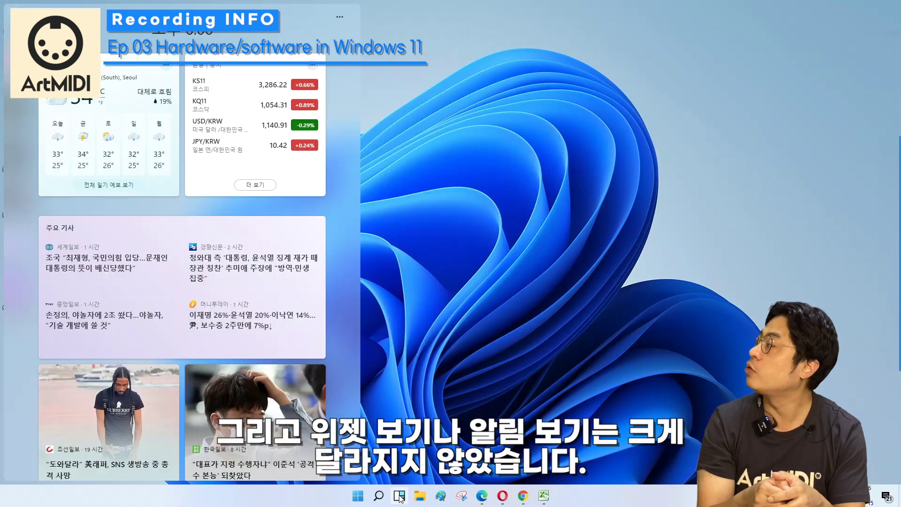
left_click(432, 416)
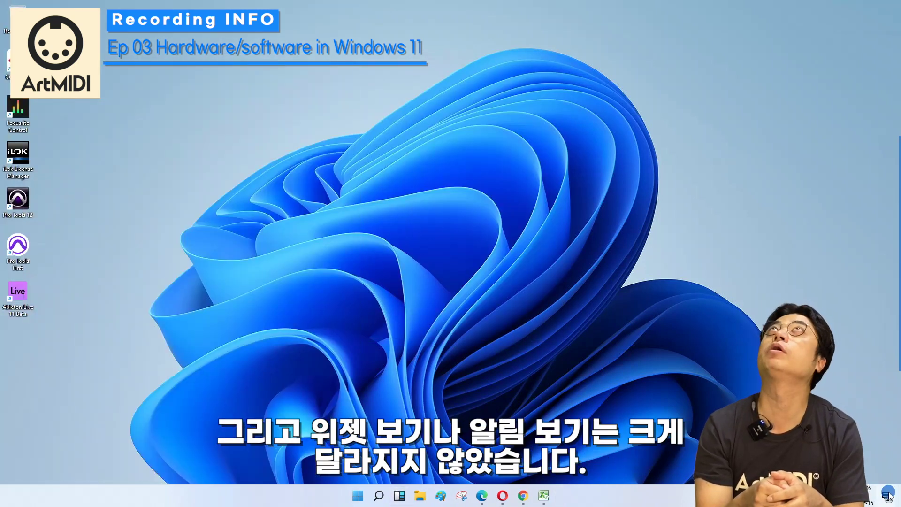
left_click(887, 497)
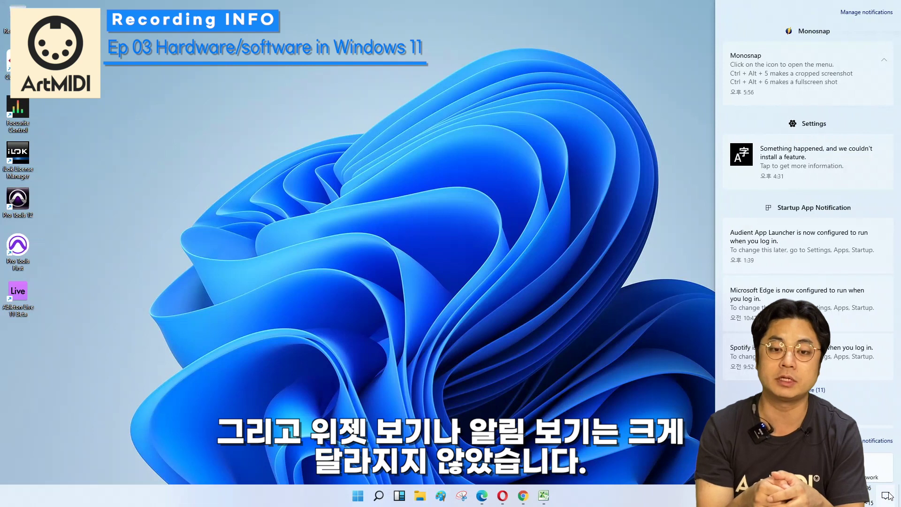
Close the notification list and open Paint to check it for changes.
left_click(887, 495)
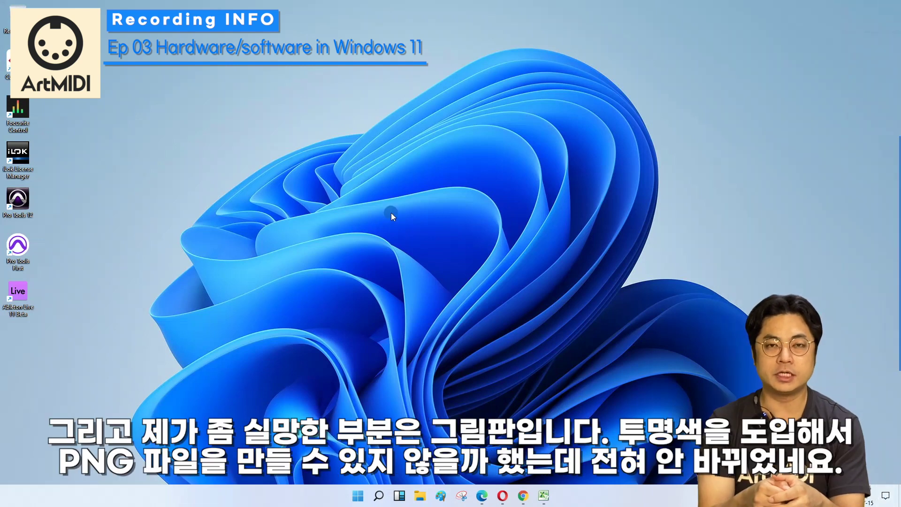
left_click(444, 496)
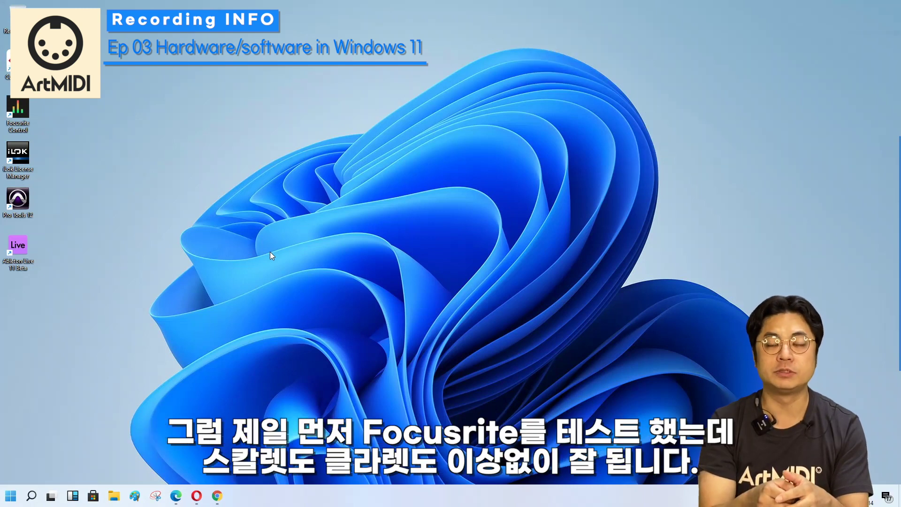
Open Focusrite Control to examine the output routing mixer.
double_click(19, 110)
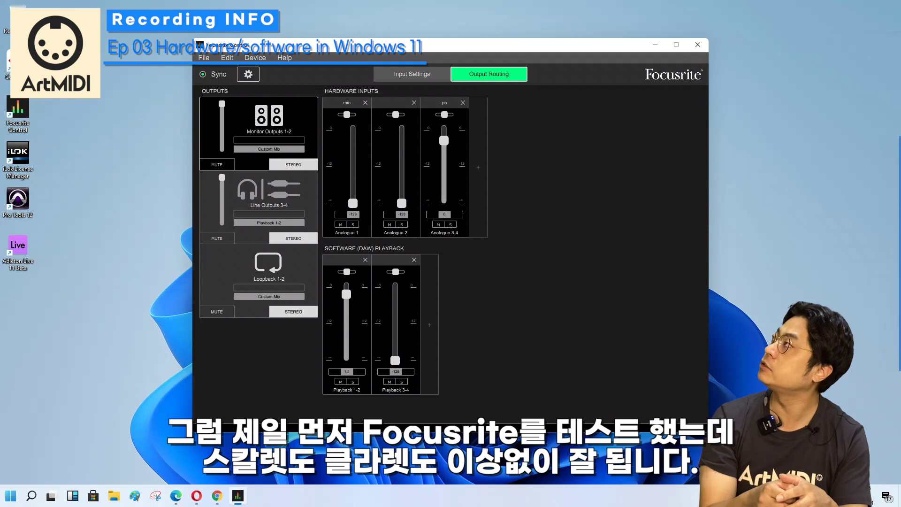
left_click(811, 496)
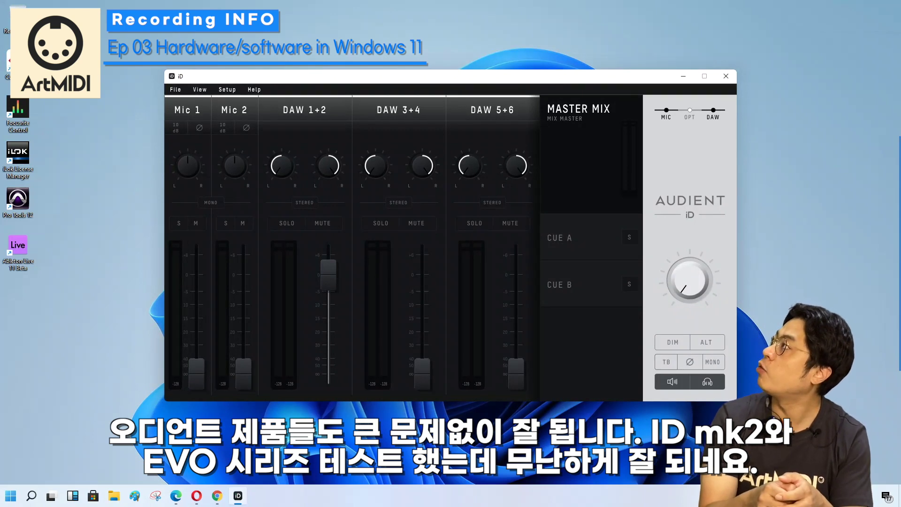
Switch the Windows playback device while the Audient iD mixer is open, lower the DAW 1+2 fader slightly and close the mixer.
left_click(819, 496)
left_click(836, 448)
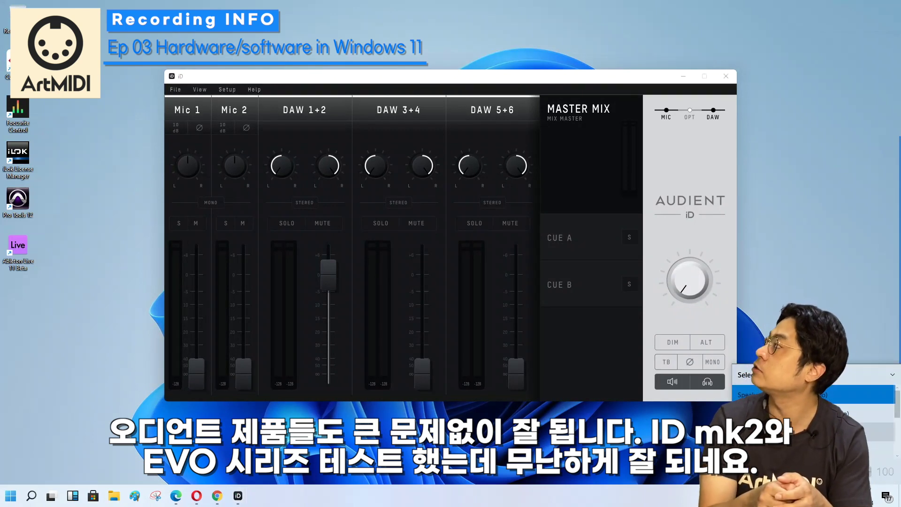
left_click(819, 415)
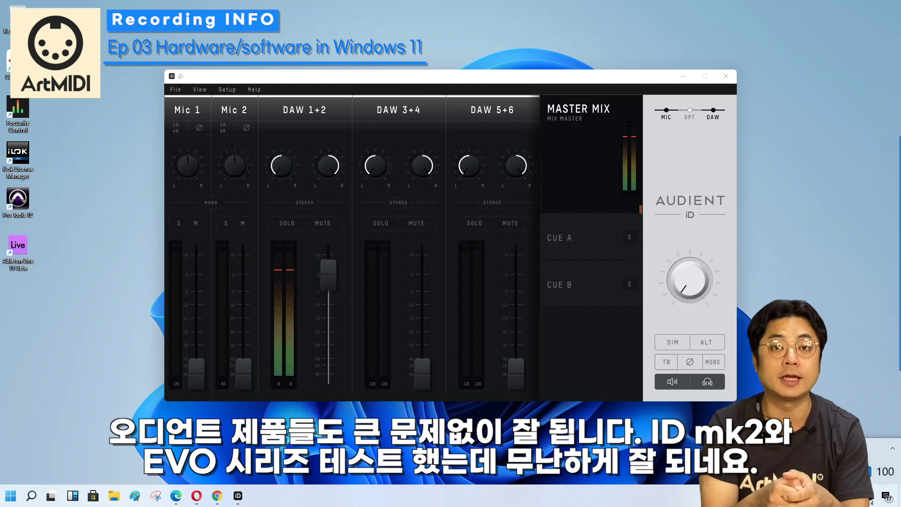
mouse_move(330, 272)
left_mouse_down()
mouse_move(318, 362)
mouse_move(335, 278)
left_mouse_up()
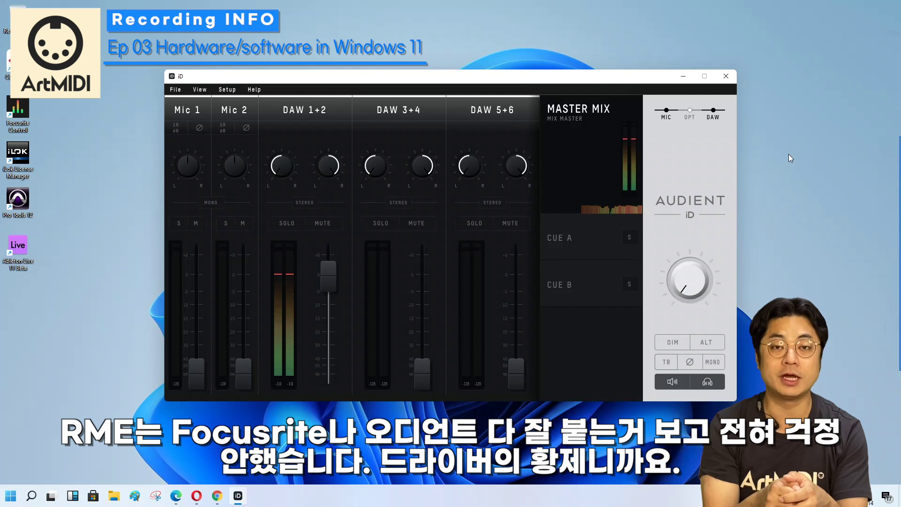
left_click(727, 77)
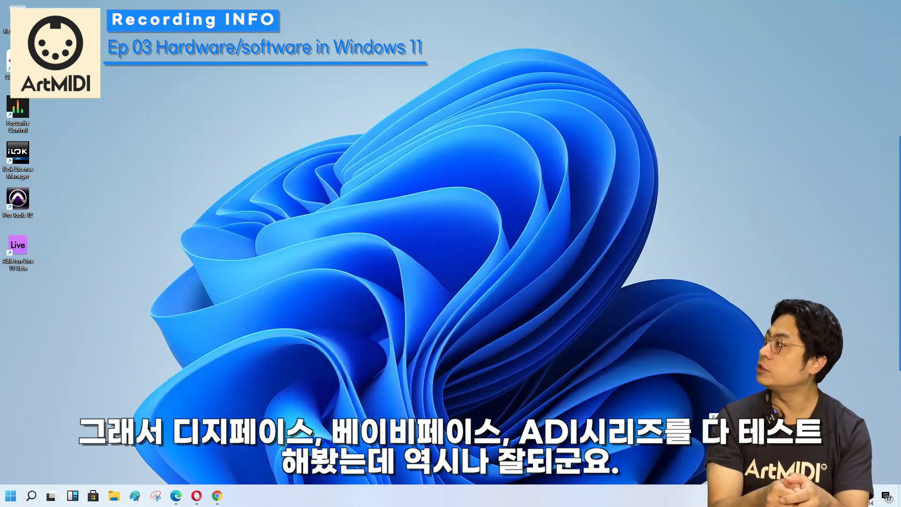
Open the RME TotalMix FX mixer and switch the Windows playback device to another RME output.
left_click(775, 496)
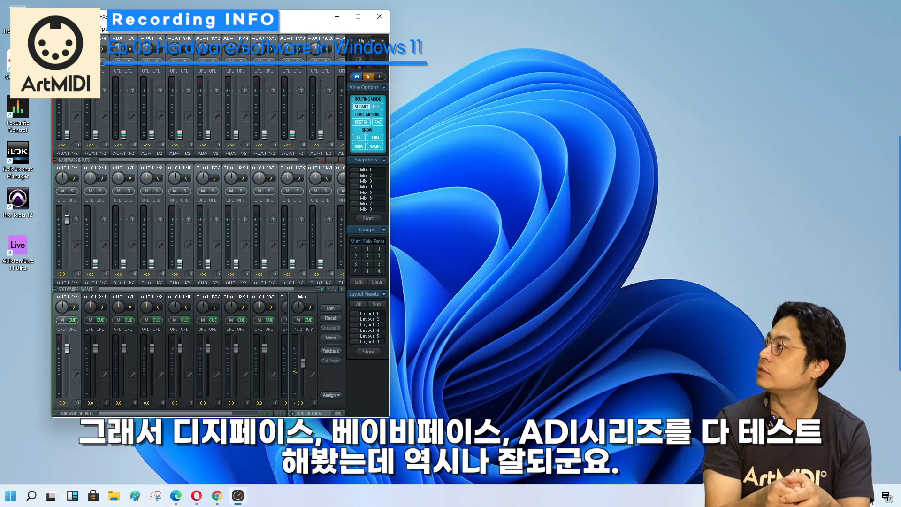
left_click(815, 495)
left_click(822, 448)
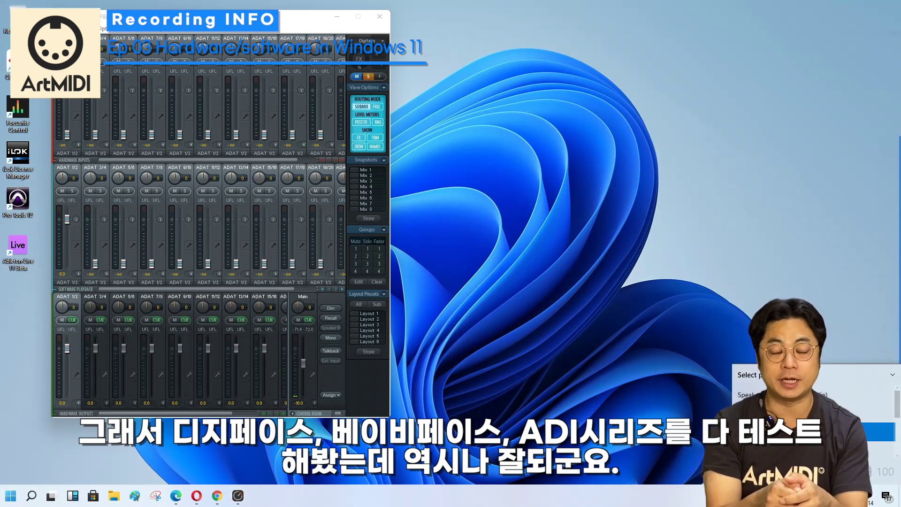
scroll(798, 421, "down", 3)
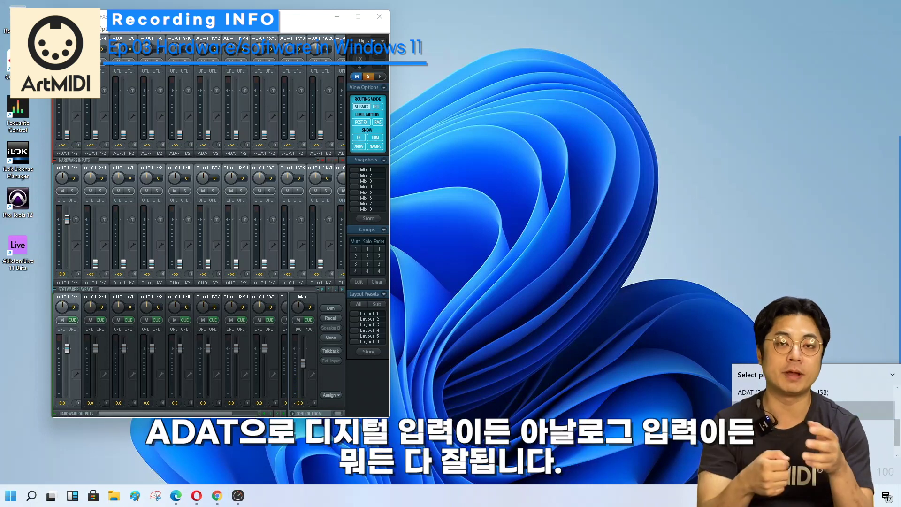
left_click(798, 430)
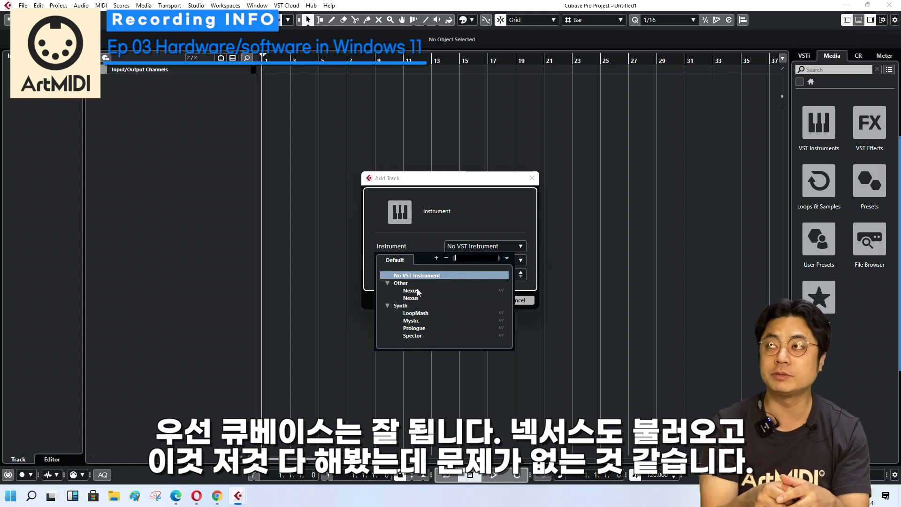
In Cubase, add an instrument track using Nexus and set the ASIO driver to Focusrite USB ASIO in Studio Setup.
left_click(413, 290)
left_click(484, 300)
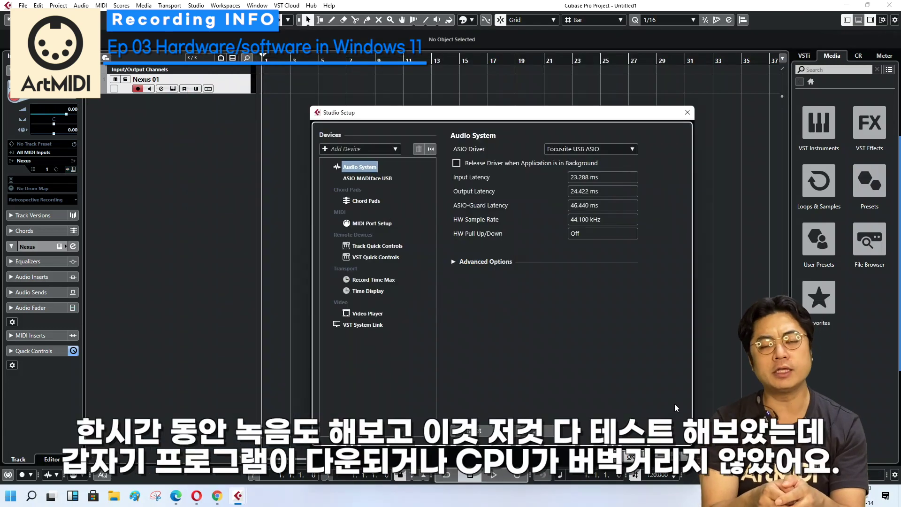
left_click(420, 259)
left_click(632, 457)
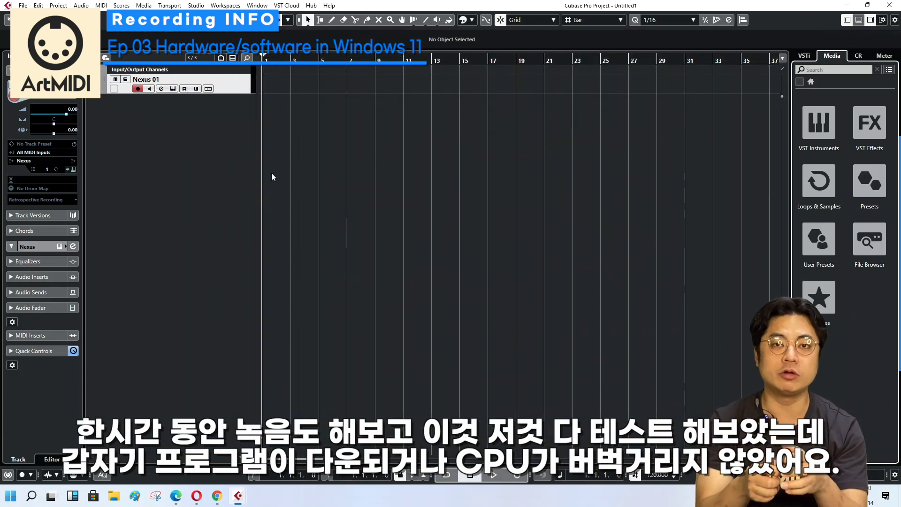
Add a mono audio track with Input 1 routed to Stereo Out and record a short take on it.
right_click(196, 123)
left_click(220, 126)
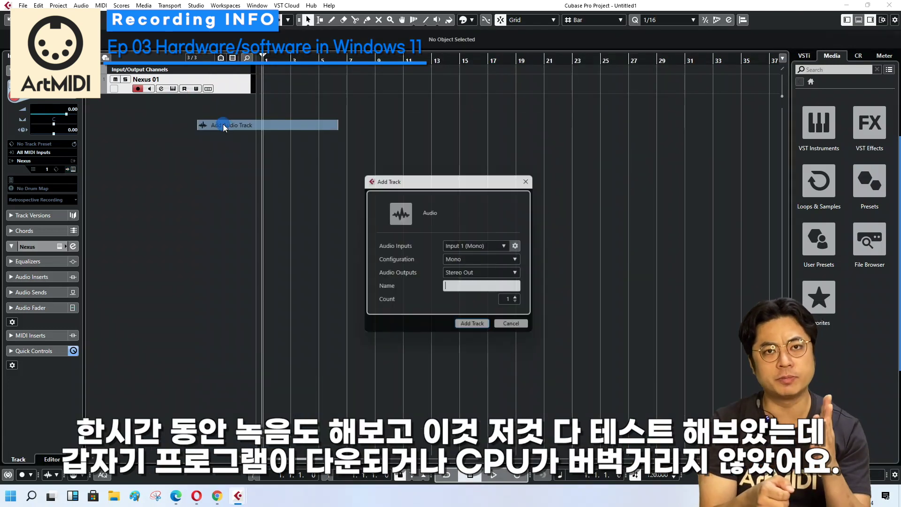
left_click(483, 328)
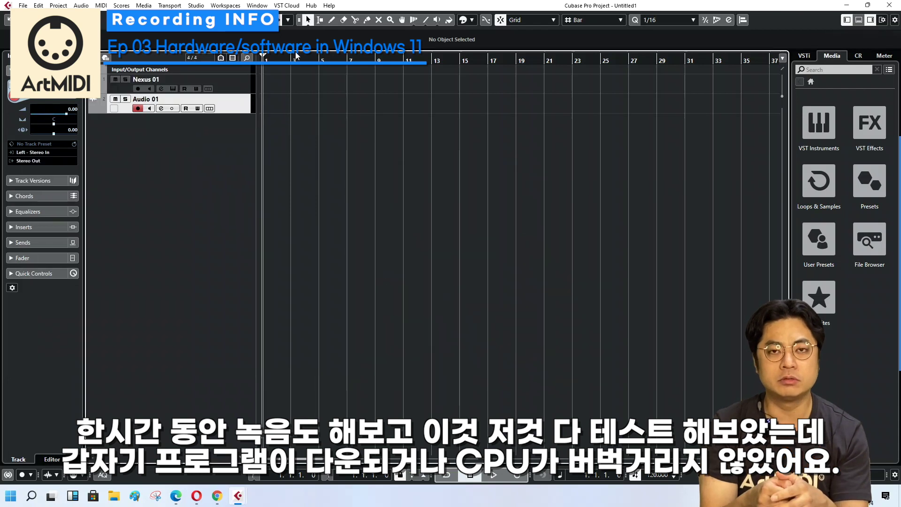
left_click(517, 474)
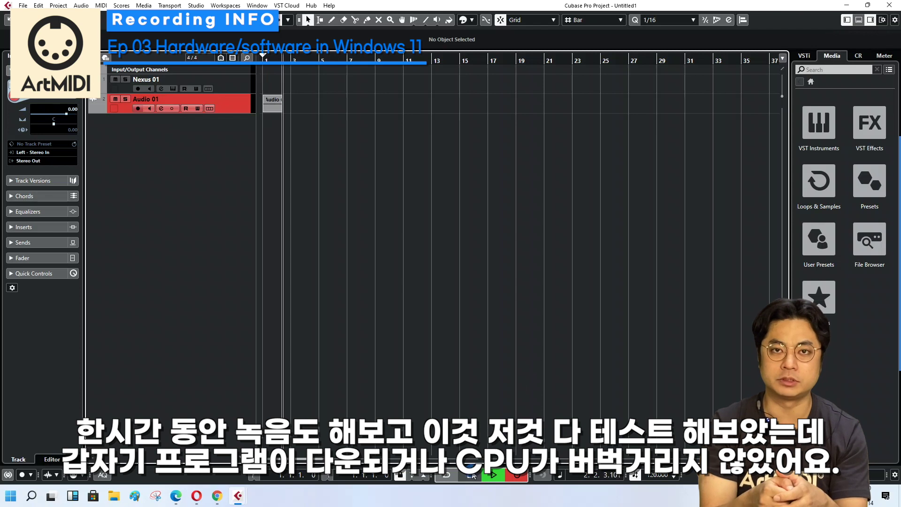
key("space")
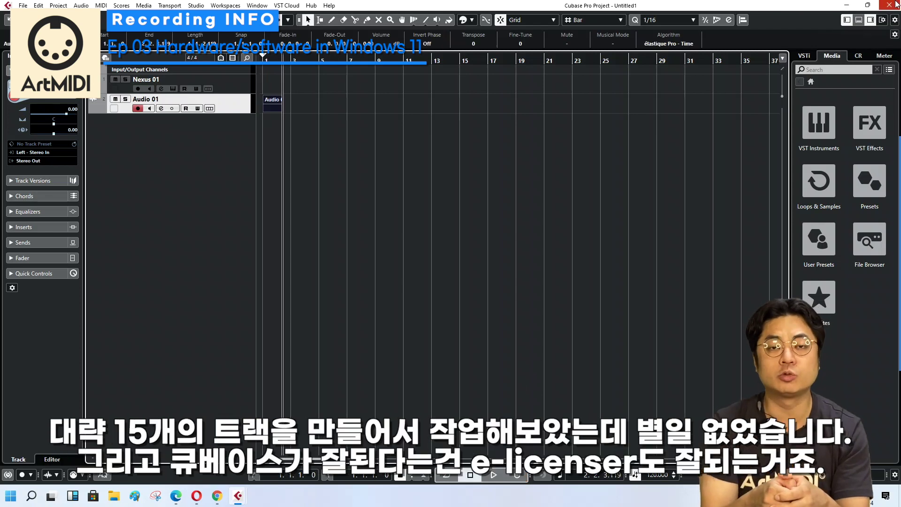
Close the Cubase project without saving, delete its newly recorded files and close the VST Instruments window.
left_click(889, 5)
left_click(447, 266)
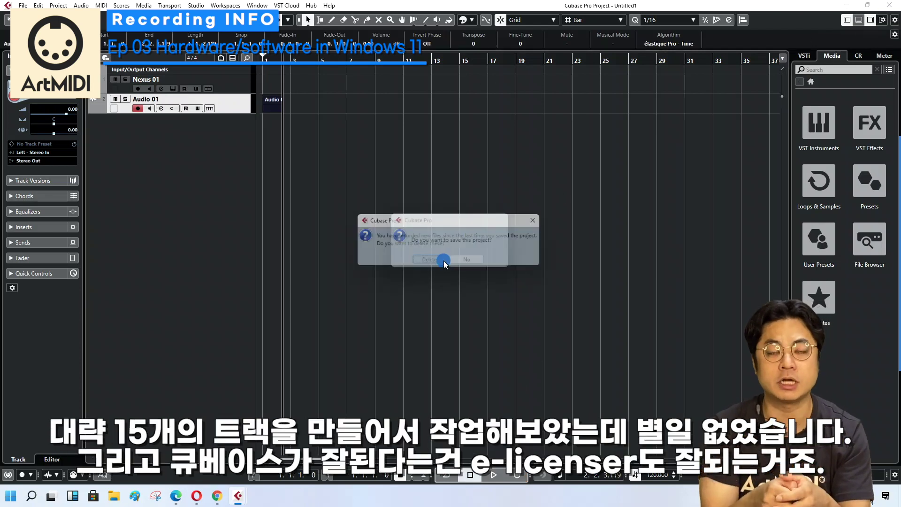
left_click(439, 262)
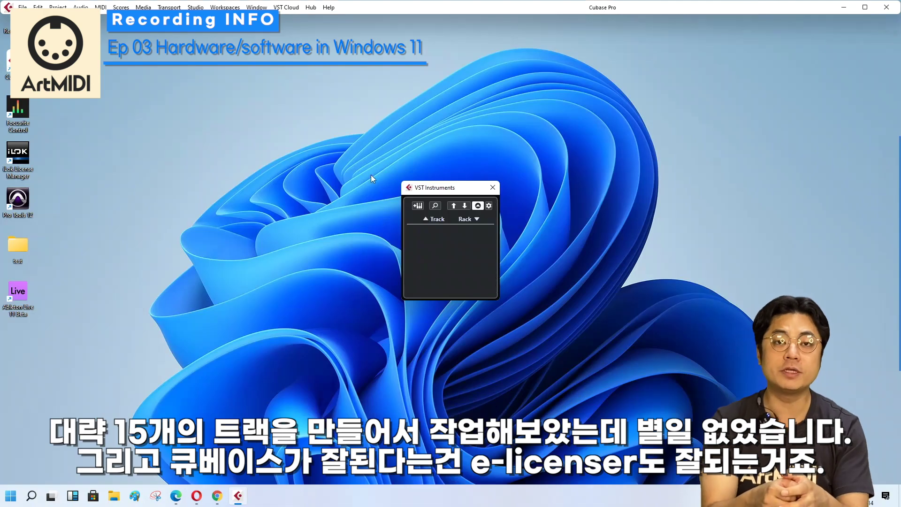
left_click(492, 189)
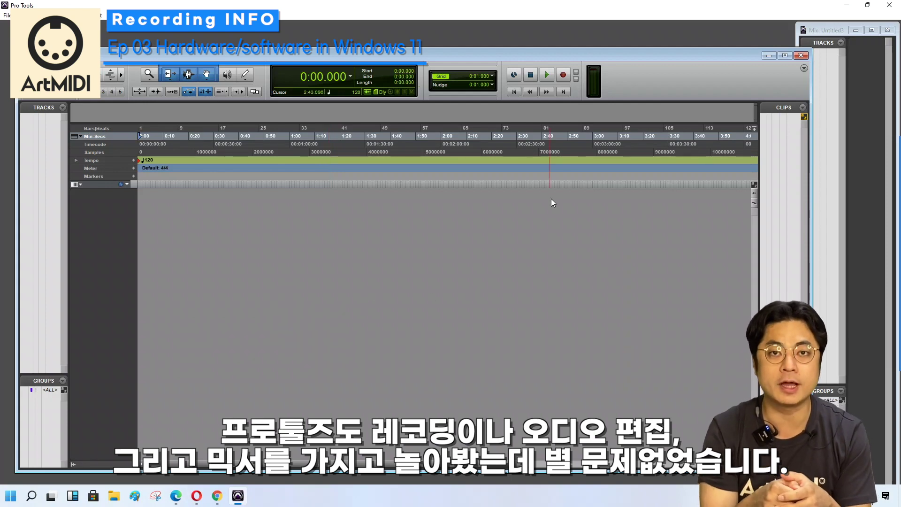
Quit Pro Tools without saving the changes to Untitled3.
left_click(889, 5)
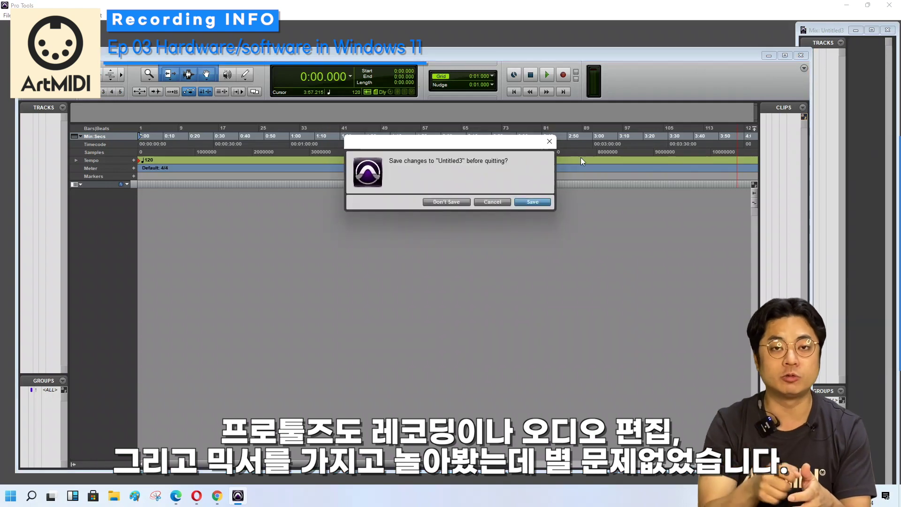
left_click(447, 201)
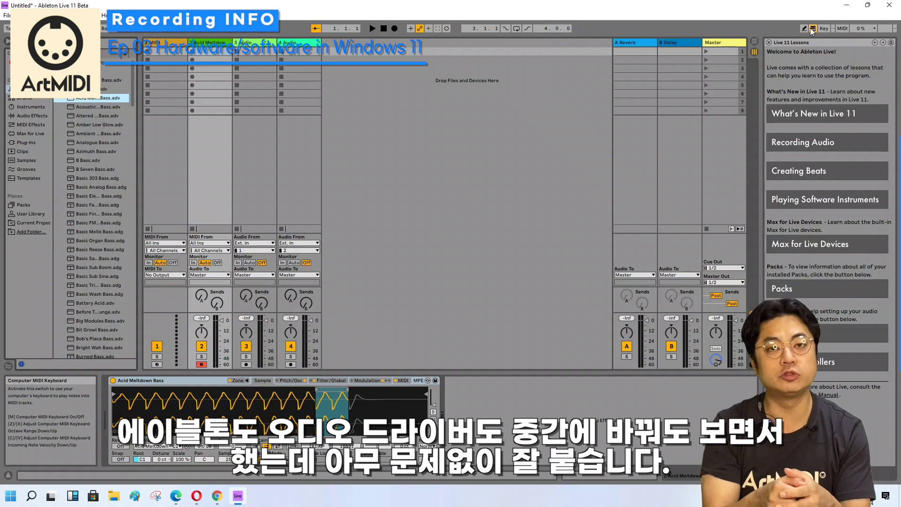
Play a test note with the Acid Meltdown Bass instrument in Ableton Live.
key("a")
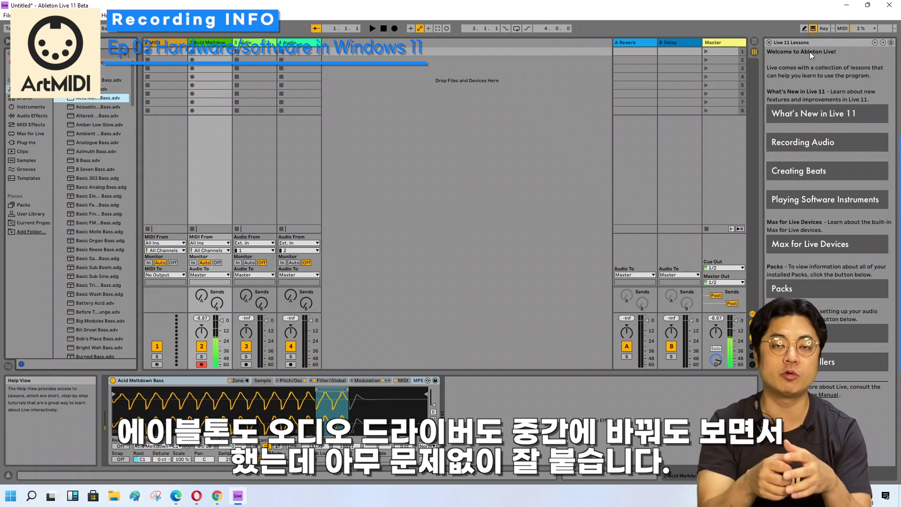
In the audio preferences, set the driver type to ASIO and the audio device to ASIO MADIface USB.
key("ctrl+comma")
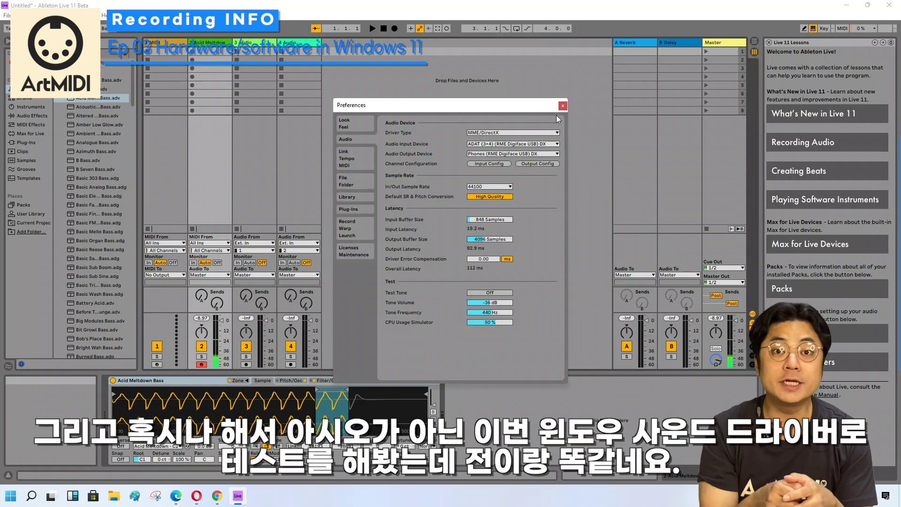
left_click(488, 133)
left_click(489, 133)
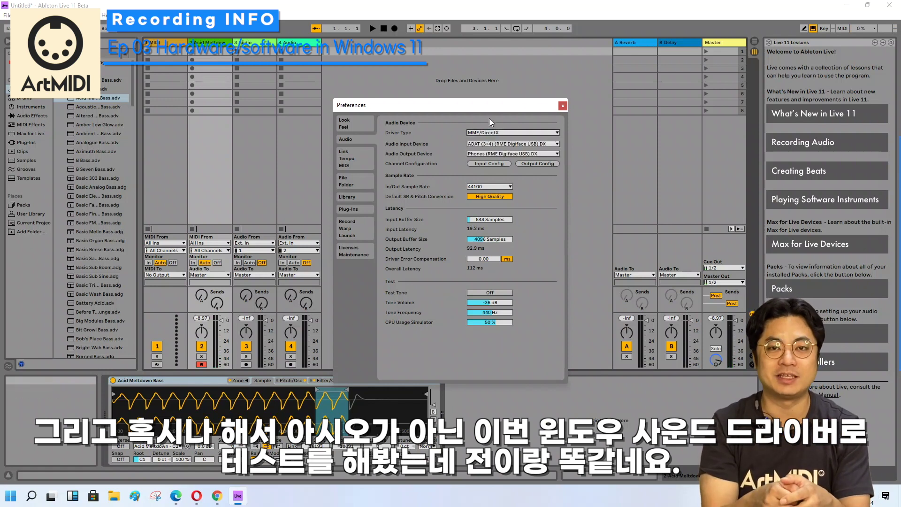
left_click(500, 133)
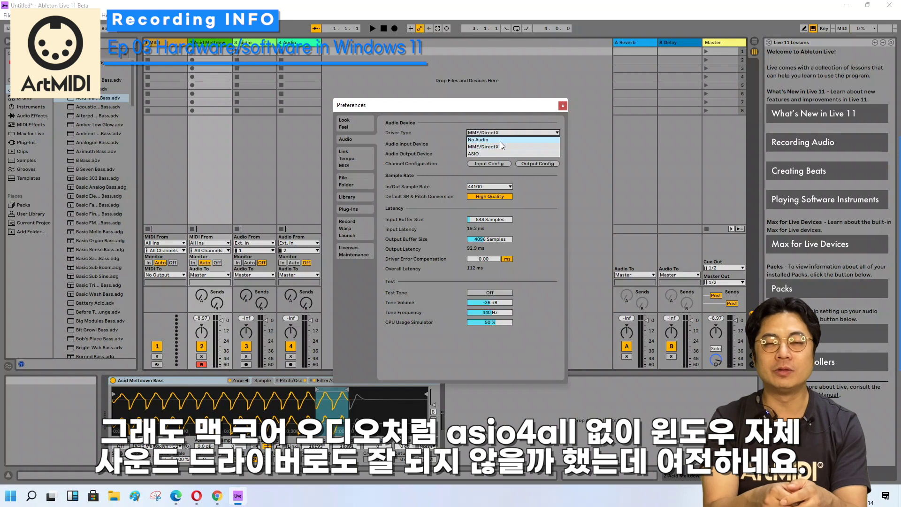
left_click(498, 153)
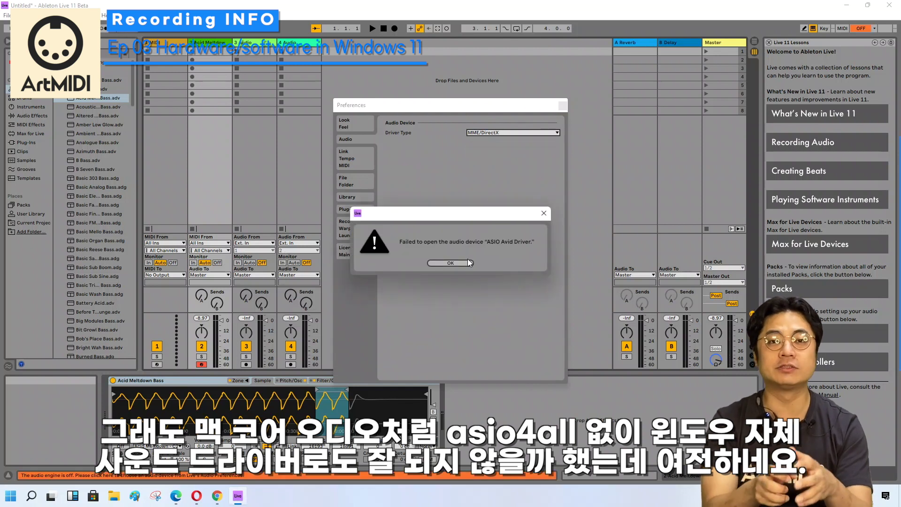
left_click(466, 262)
left_click(493, 143)
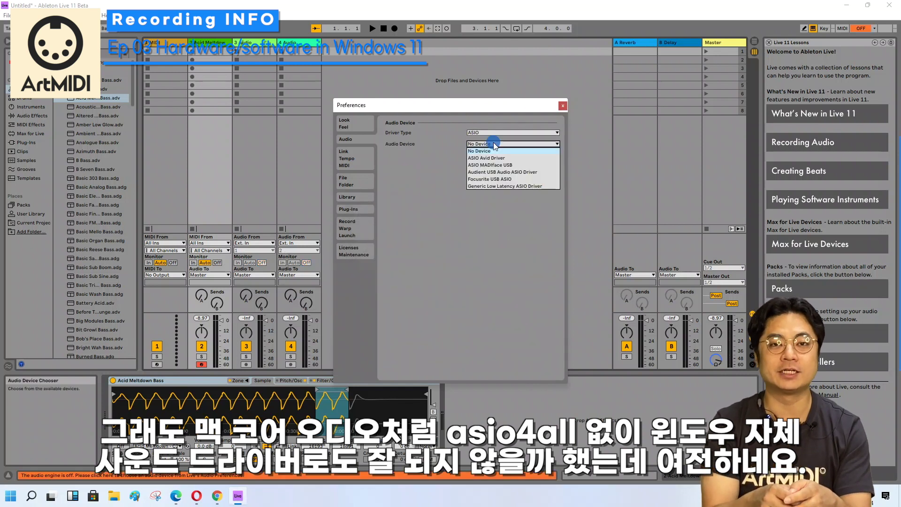
left_click(501, 165)
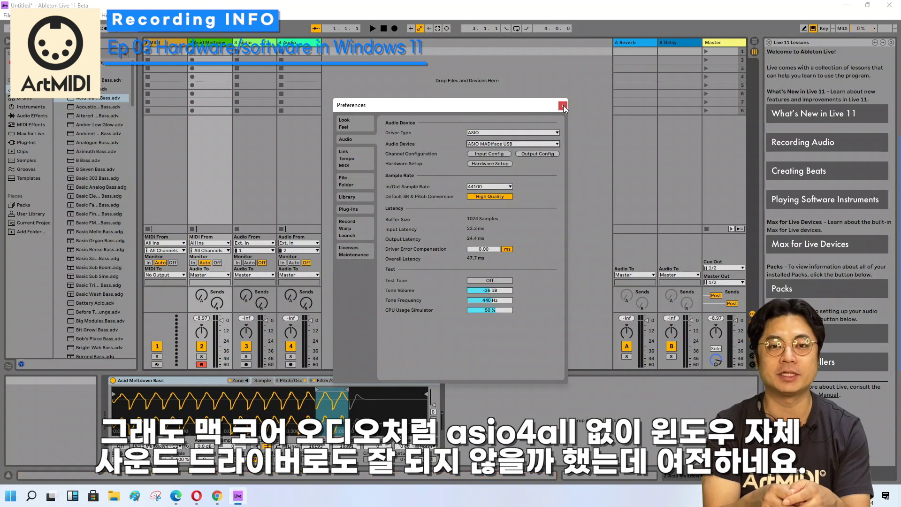
left_click(562, 106)
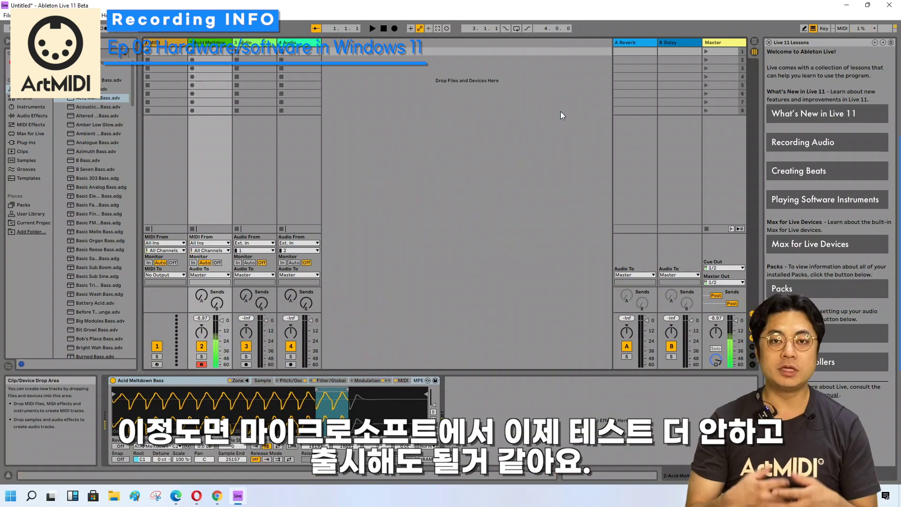